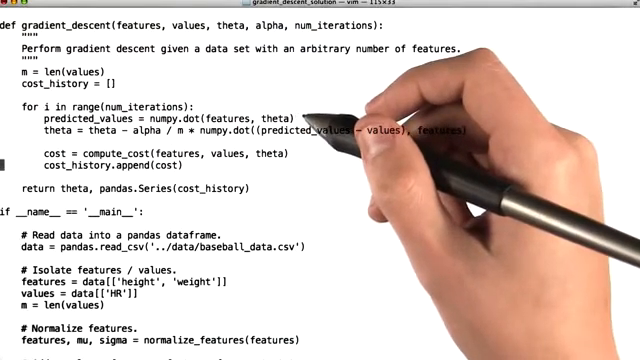
scroll(200, 180, "up", 3)
scroll(200, 180, "up", 3)
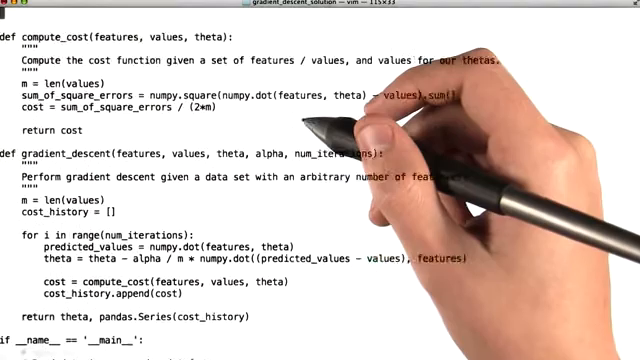
scroll(200, 180, "up", 3)
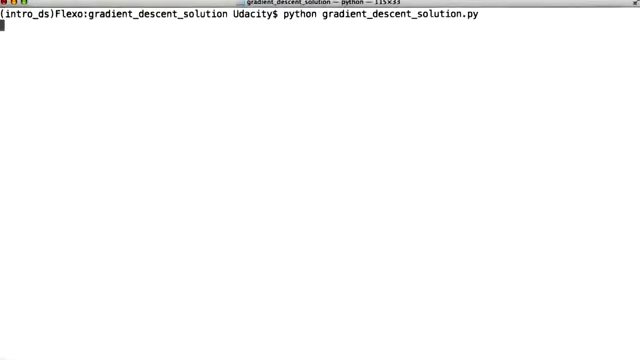
- Run gradient_descent_solution.py, printing final theta and cost falling from about 3748 to 2686.72
key("Return")
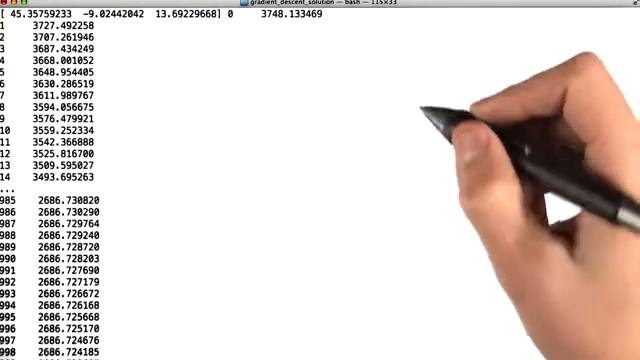